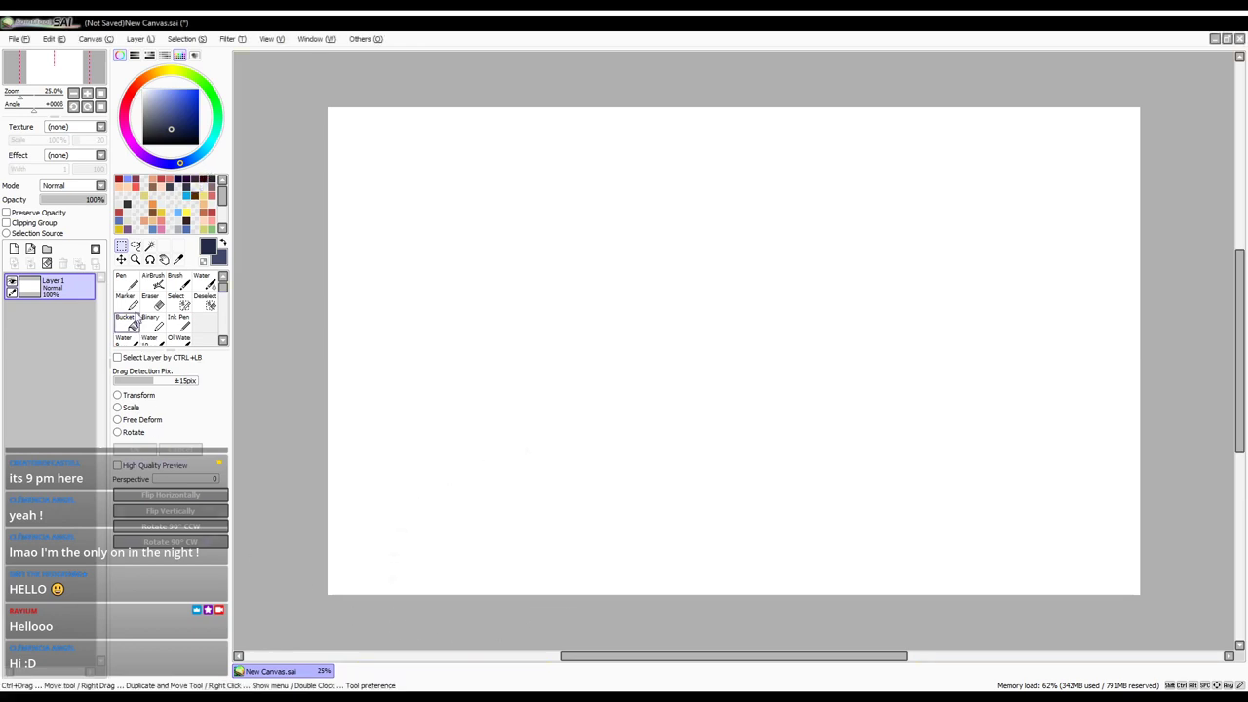
- Sketch the human character's top hair and jagged bangs with the Pen in dark brown at size 20
left_click(127, 283)
left_click(209, 178)
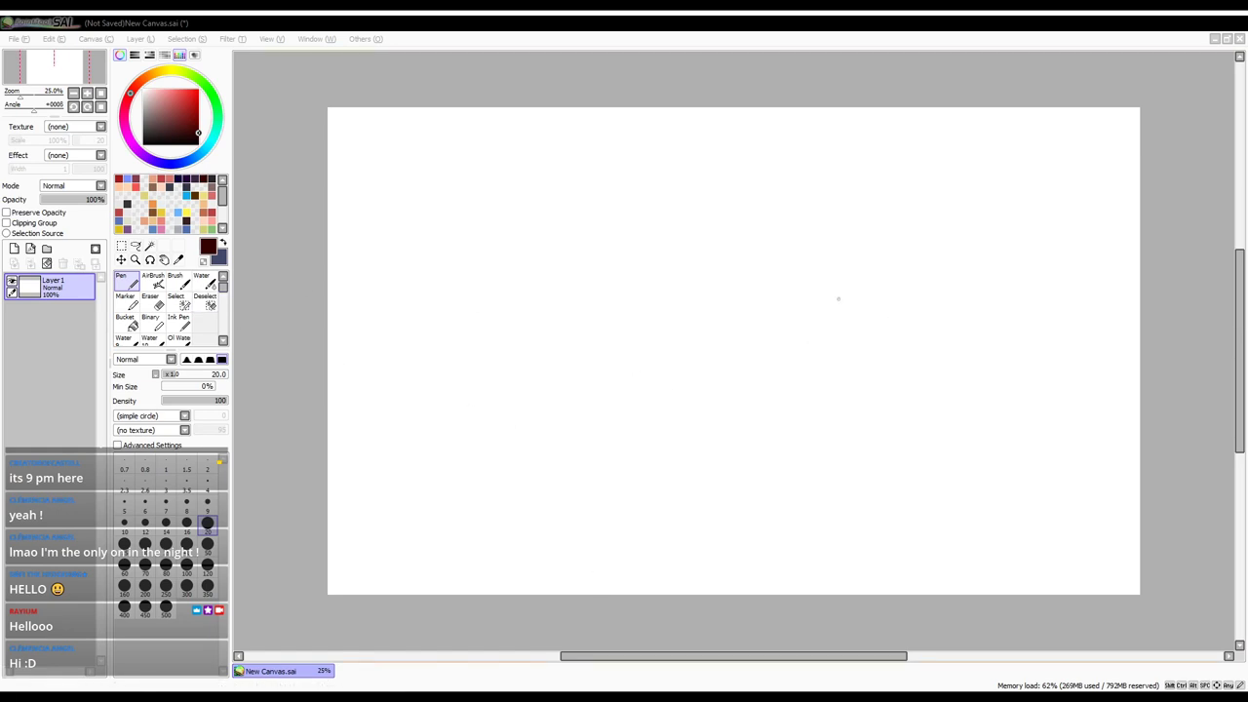
left_click(821, 252)
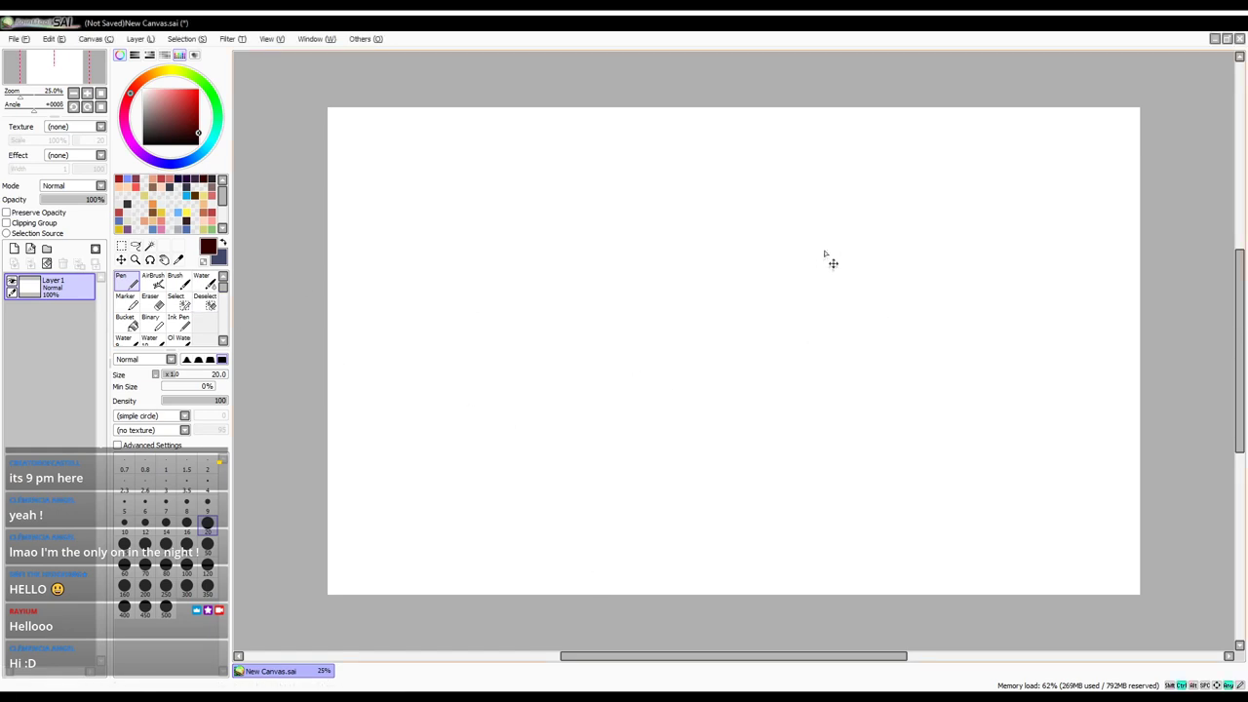
left_click_drag(839, 227, 762, 244)
left_click_drag(777, 250, 774, 298)
mouse_move(815, 239)
left_mouse_down()
mouse_move(826, 236)
mouse_move(786, 283)
mouse_move(817, 271)
mouse_move(837, 282)
mouse_move(848, 267)
mouse_move(860, 289)
mouse_move(839, 322)
mouse_move(876, 308)
mouse_move(880, 318)
left_mouse_up()
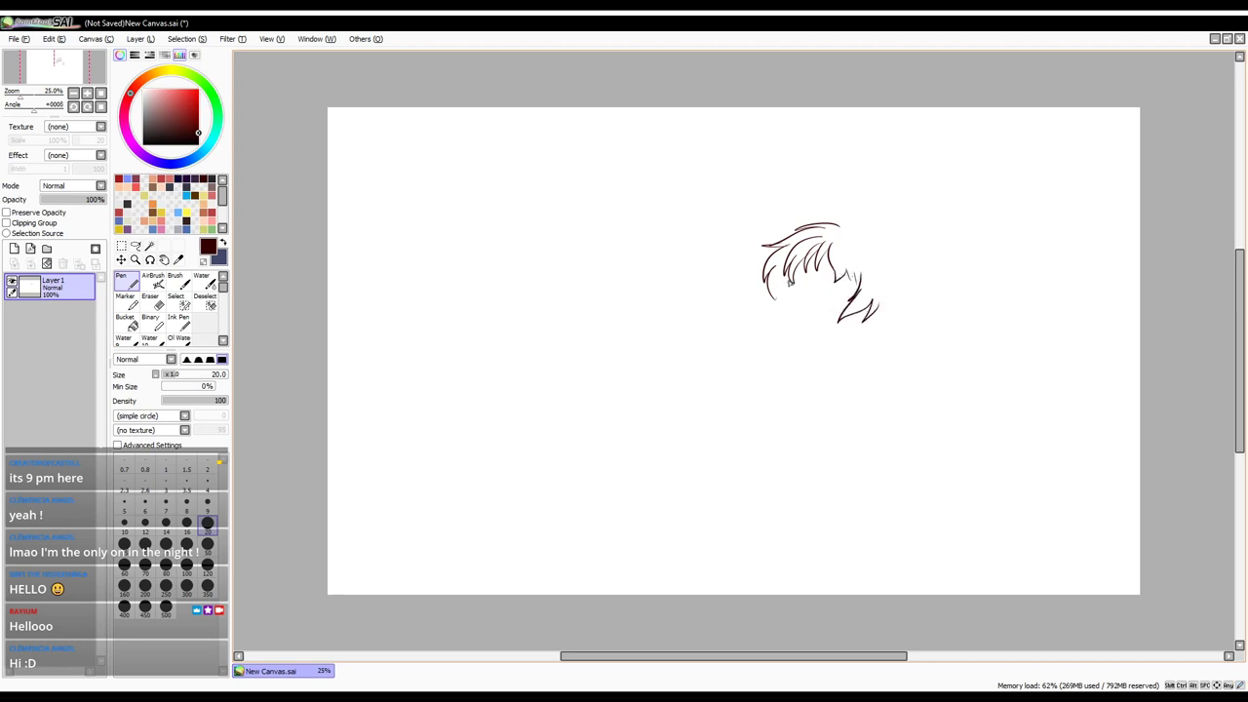
left_click_drag(787, 275, 776, 297)
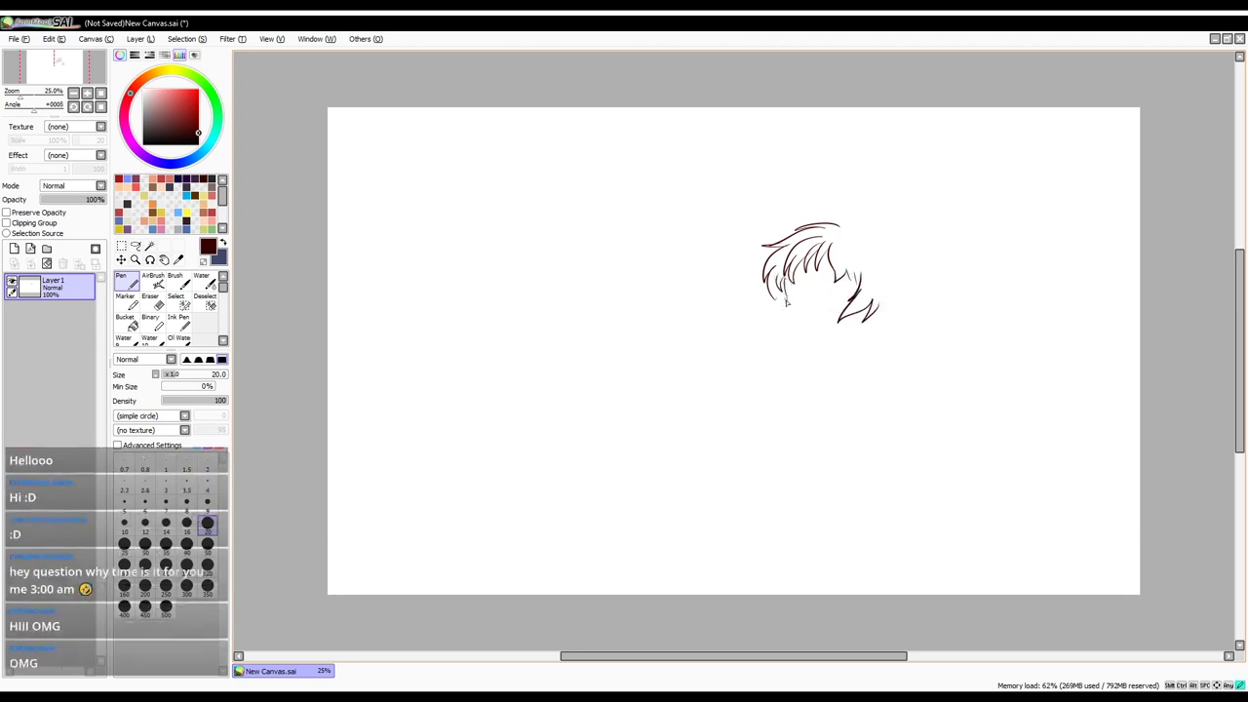
- Sketch the character's face outline, the rounded back of the hair and the spiky tufts around the chin
mouse_move(789, 304)
left_mouse_down()
mouse_move(819, 345)
mouse_move(860, 333)
left_mouse_up()
mouse_move(771, 309)
left_mouse_down()
mouse_move(755, 310)
mouse_move(794, 334)
left_mouse_up()
mouse_move(855, 231)
left_mouse_down()
mouse_move(901, 277)
mouse_move(906, 304)
mouse_move(885, 306)
mouse_move(881, 322)
left_mouse_up()
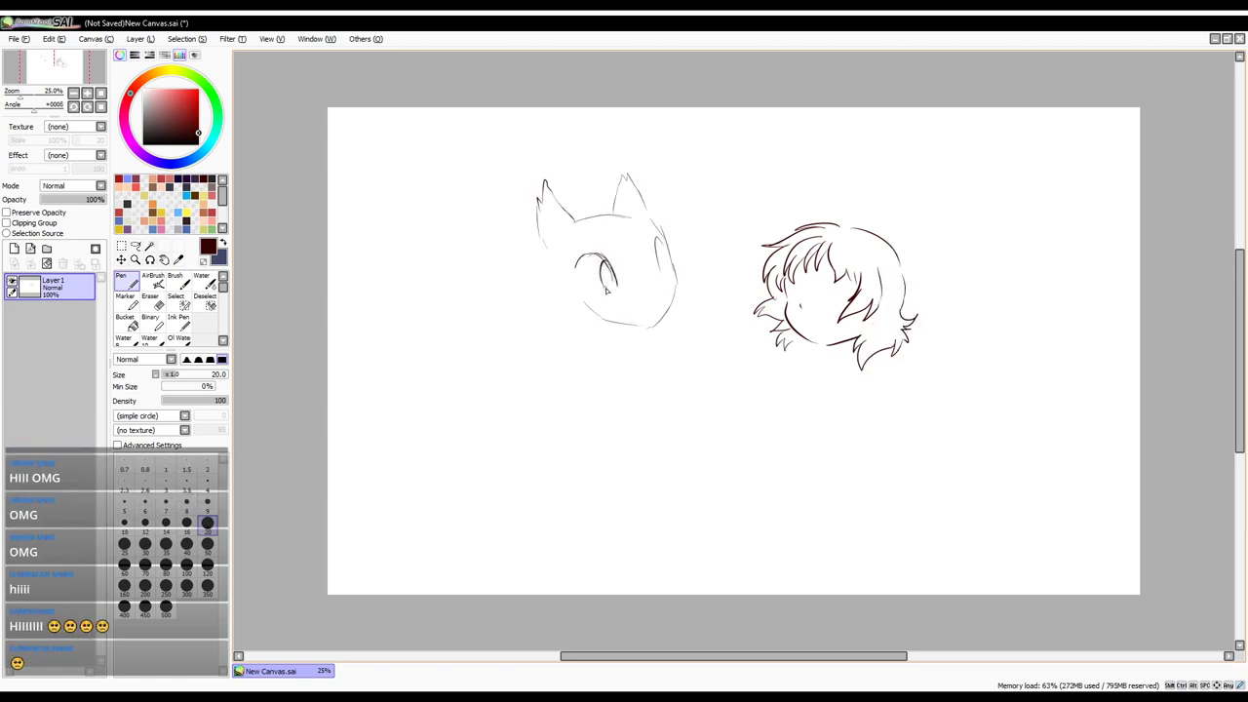
- Fill in the eared creature's head with the far eye, cheek, chin, neck line, rounded muzzle and mouth mark
left_click_drag(655, 253, 663, 278)
left_click_drag(671, 263, 674, 292)
left_click_drag(591, 311, 633, 326)
left_click_drag(548, 250, 591, 341)
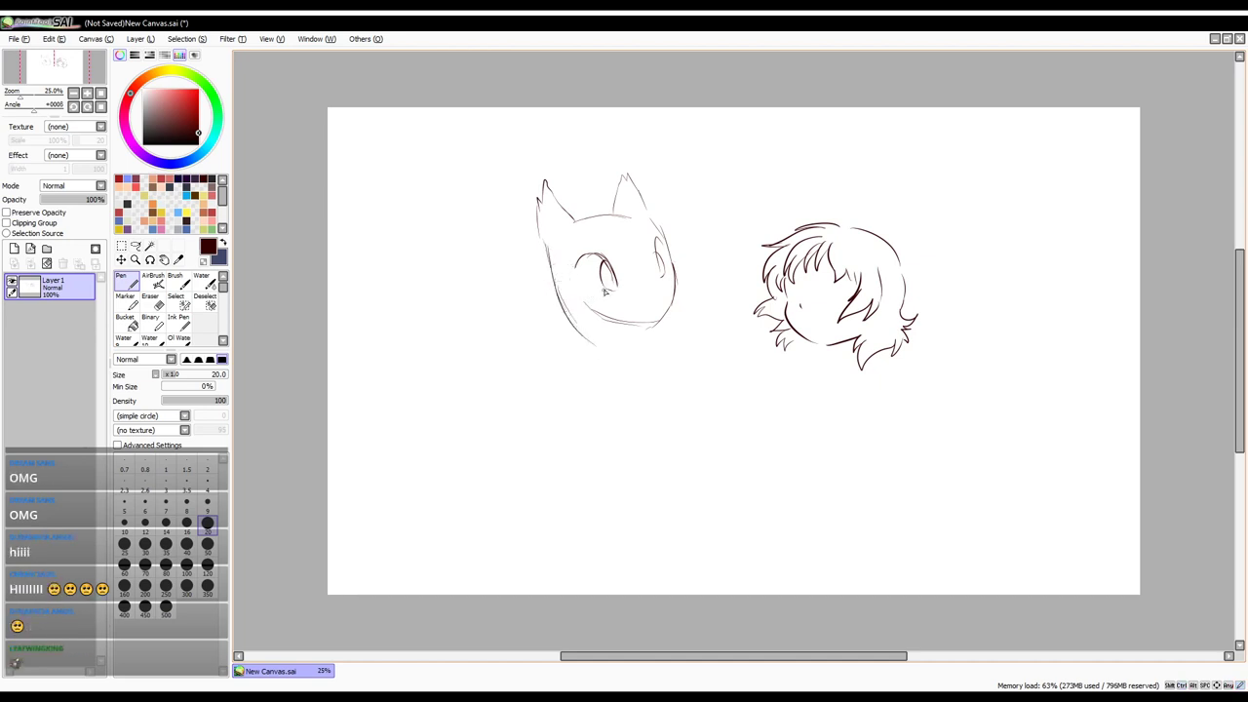
left_click_drag(620, 292, 648, 298)
mouse_move(617, 247)
left_mouse_down()
mouse_move(652, 250)
mouse_move(624, 276)
mouse_move(642, 272)
left_mouse_up()
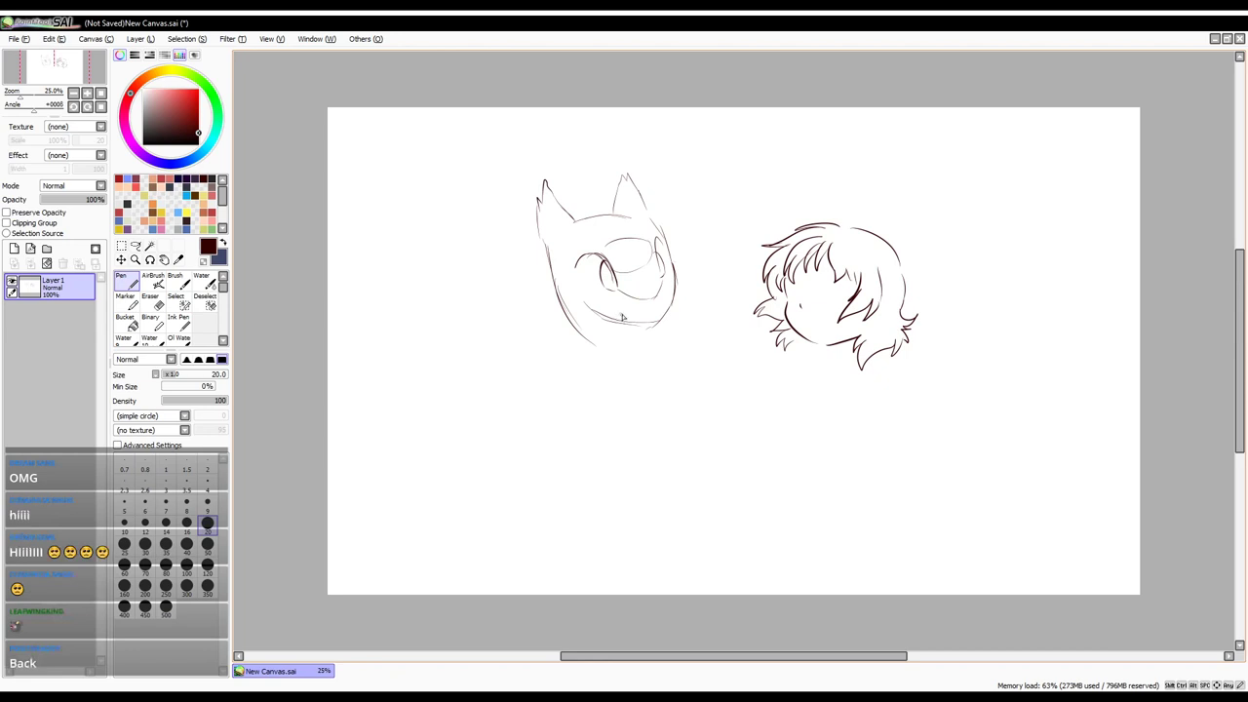
mouse_move(605, 304)
left_mouse_down()
mouse_move(597, 355)
mouse_move(585, 313)
mouse_move(559, 290)
mouse_move(583, 331)
left_mouse_up()
left_click_drag(564, 317, 622, 429)
mouse_move(591, 347)
left_mouse_down()
mouse_move(637, 448)
mouse_move(643, 436)
mouse_move(697, 456)
left_mouse_up()
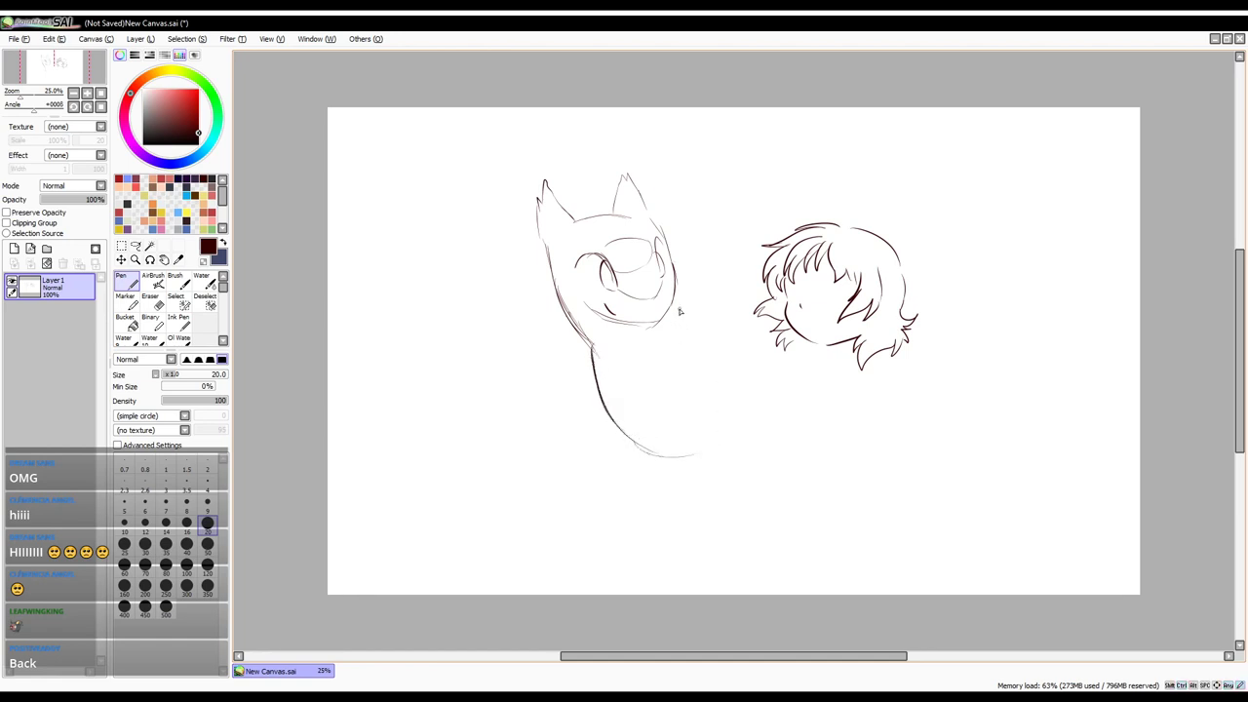
key("ctrl+z")
key("ctrl+z")
key("ctrl+z")
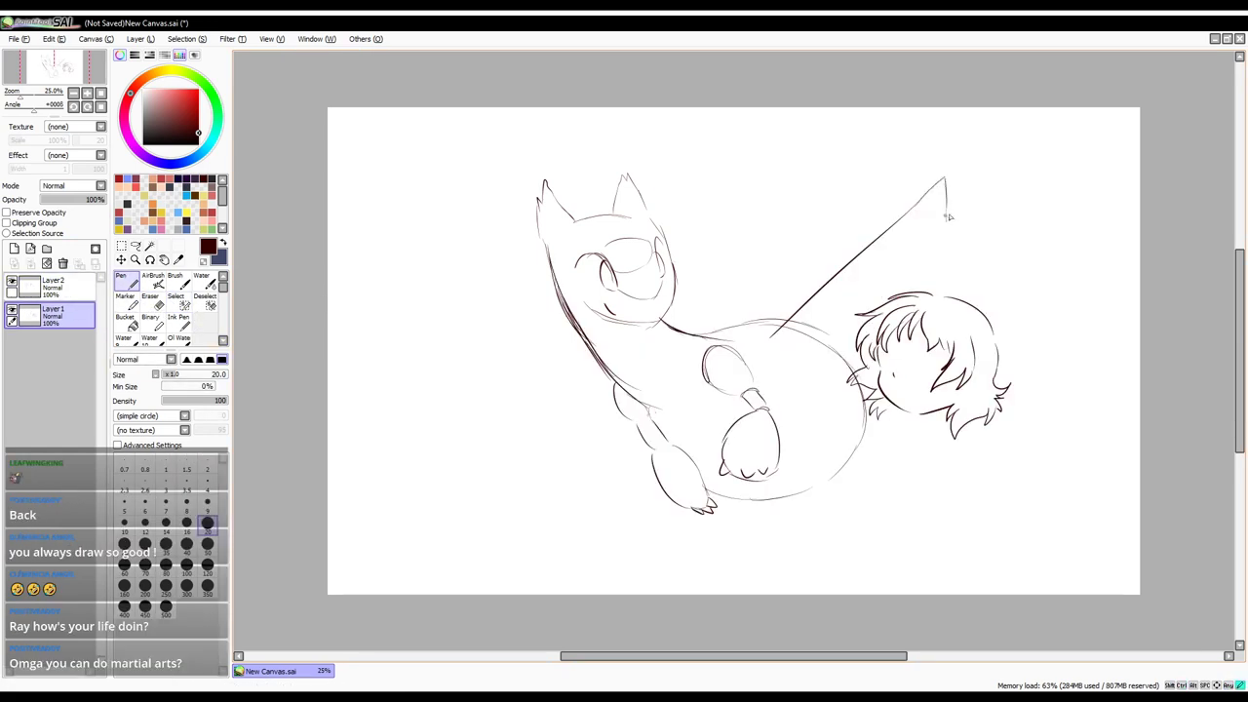
- Sketch the creature's two raised wings from its back, undoing the stray marks between them
left_click_drag(948, 217, 851, 388)
mouse_move(722, 326)
left_mouse_down()
mouse_move(678, 219)
mouse_move(726, 325)
left_mouse_up()
key("ctrl+z")
key("ctrl+z")
left_click_drag(668, 221, 718, 318)
mouse_move(667, 217)
left_mouse_down()
mouse_move(677, 226)
mouse_move(691, 214)
mouse_move(698, 242)
mouse_move(780, 326)
left_mouse_up()
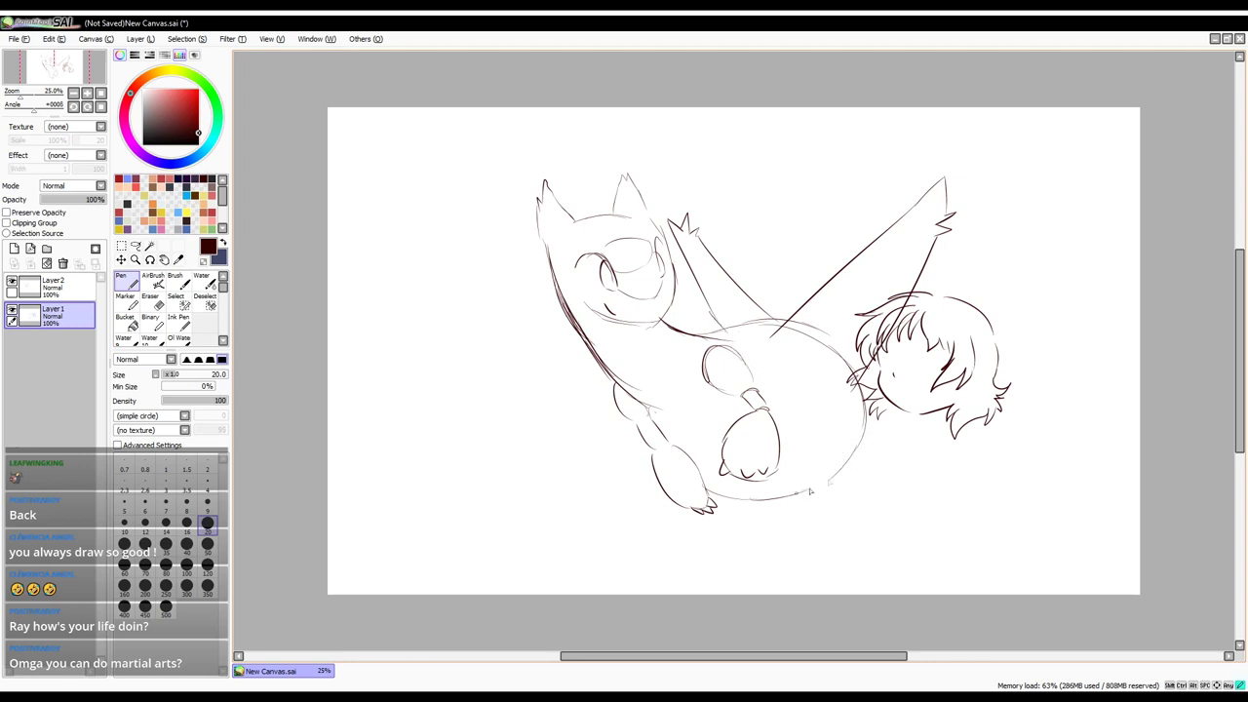
- Sketch the creature's spiky tail end and clawed foot, and add the curved chest marking and the pointed shape on its arm
mouse_move(795, 495)
left_mouse_down()
mouse_move(863, 435)
mouse_move(899, 484)
mouse_move(925, 463)
mouse_move(881, 443)
left_mouse_up()
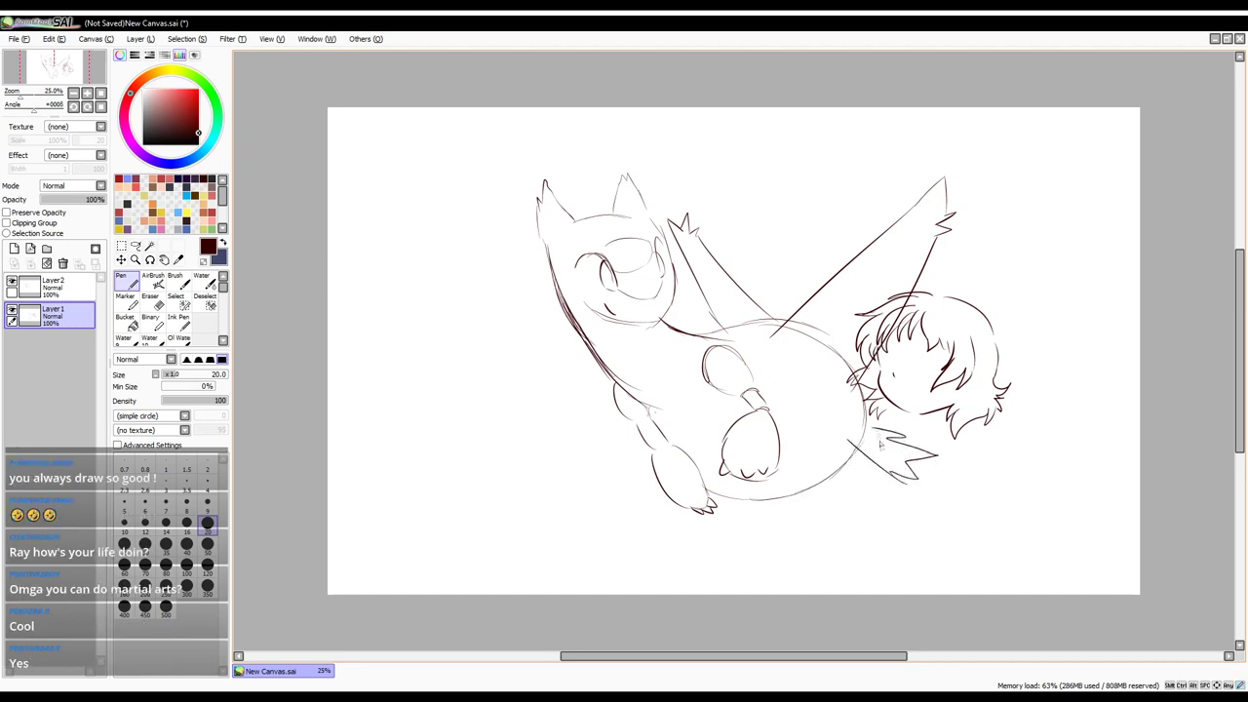
left_click_drag(664, 430, 723, 392)
mouse_move(755, 394)
left_mouse_down()
mouse_move(771, 381)
mouse_move(740, 357)
left_mouse_up()
left_click_drag(845, 477, 807, 490)
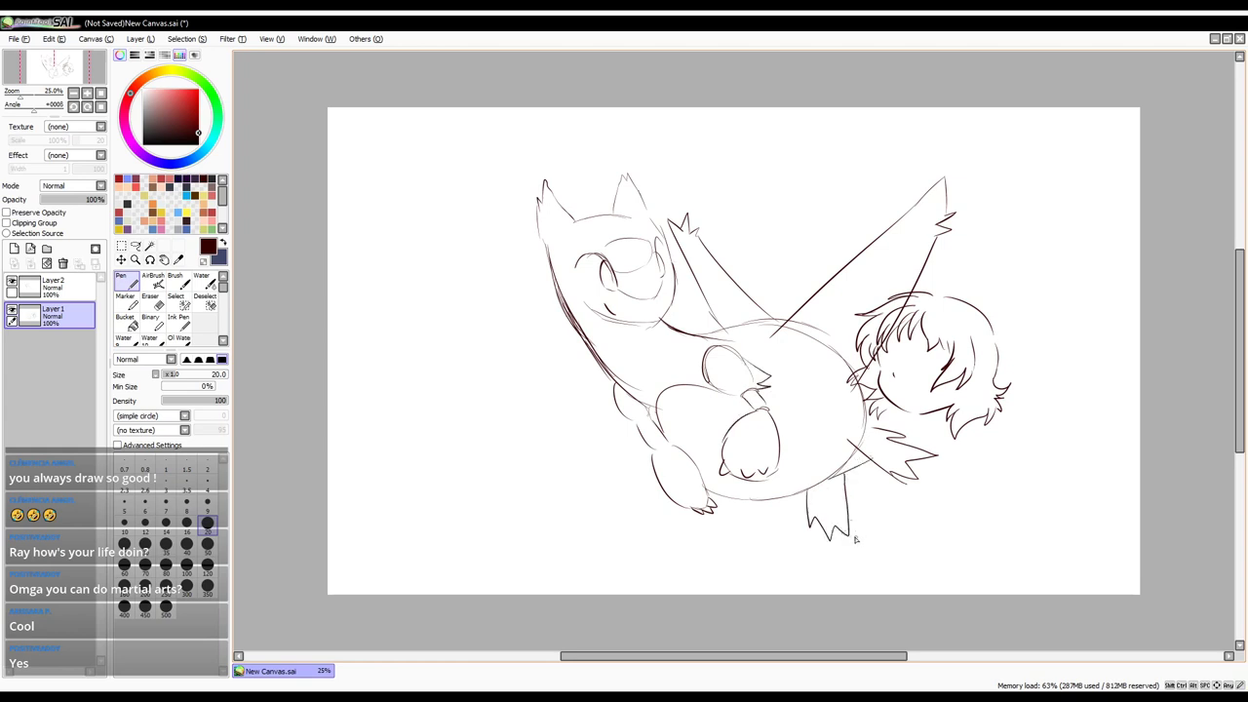
key("ctrl+t")
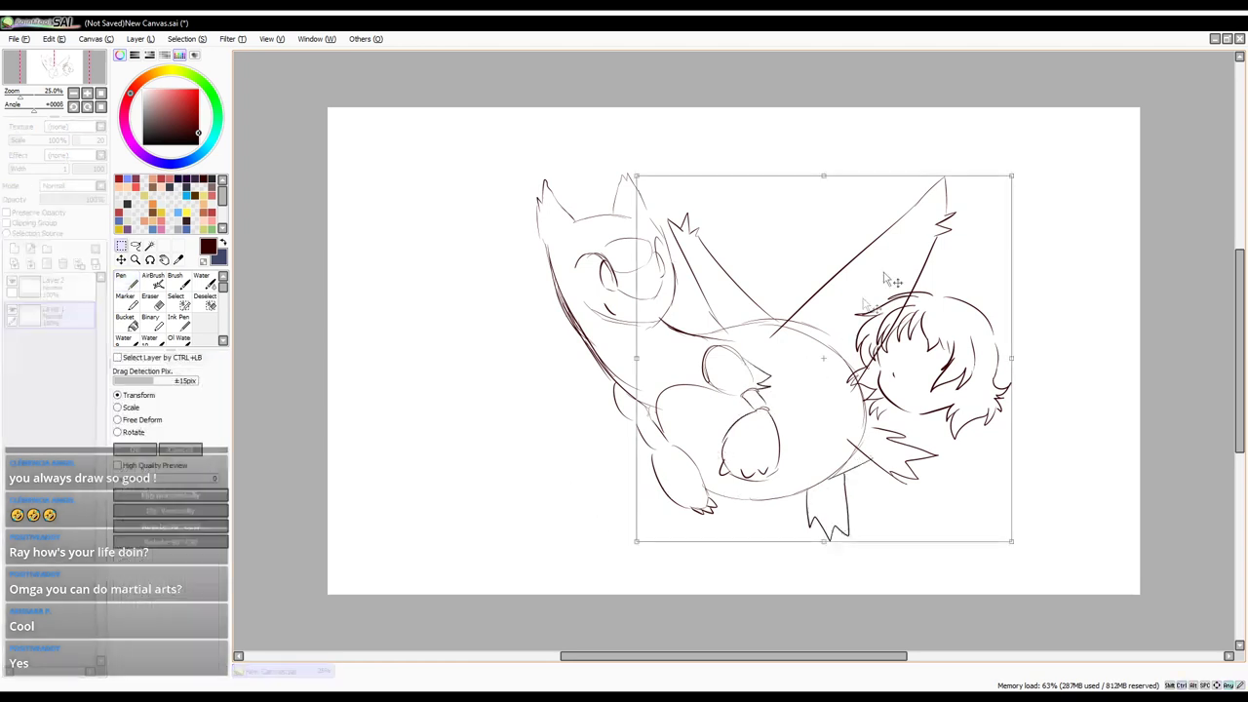
left_click(180, 450)
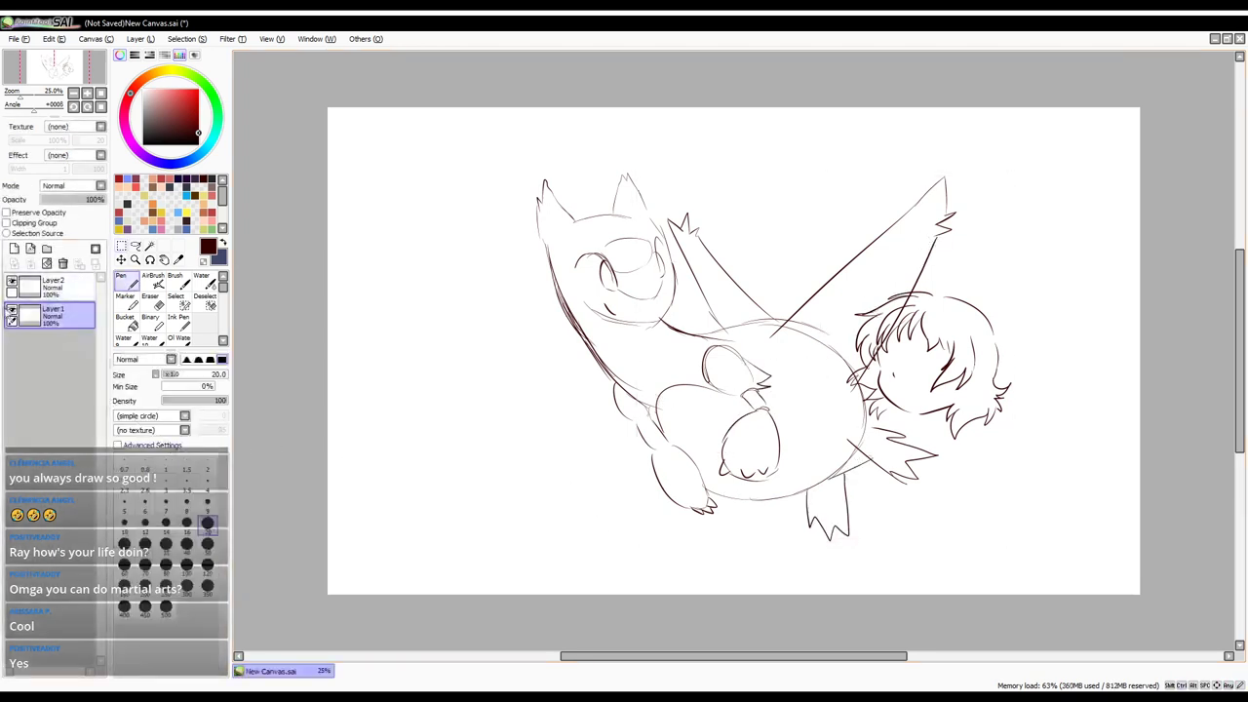
key("ctrl+z")
key("ctrl+y")
- Make Layer2 active and switch to the Eraser for cleaning up the creature sketch
left_click(52, 284)
key("e")
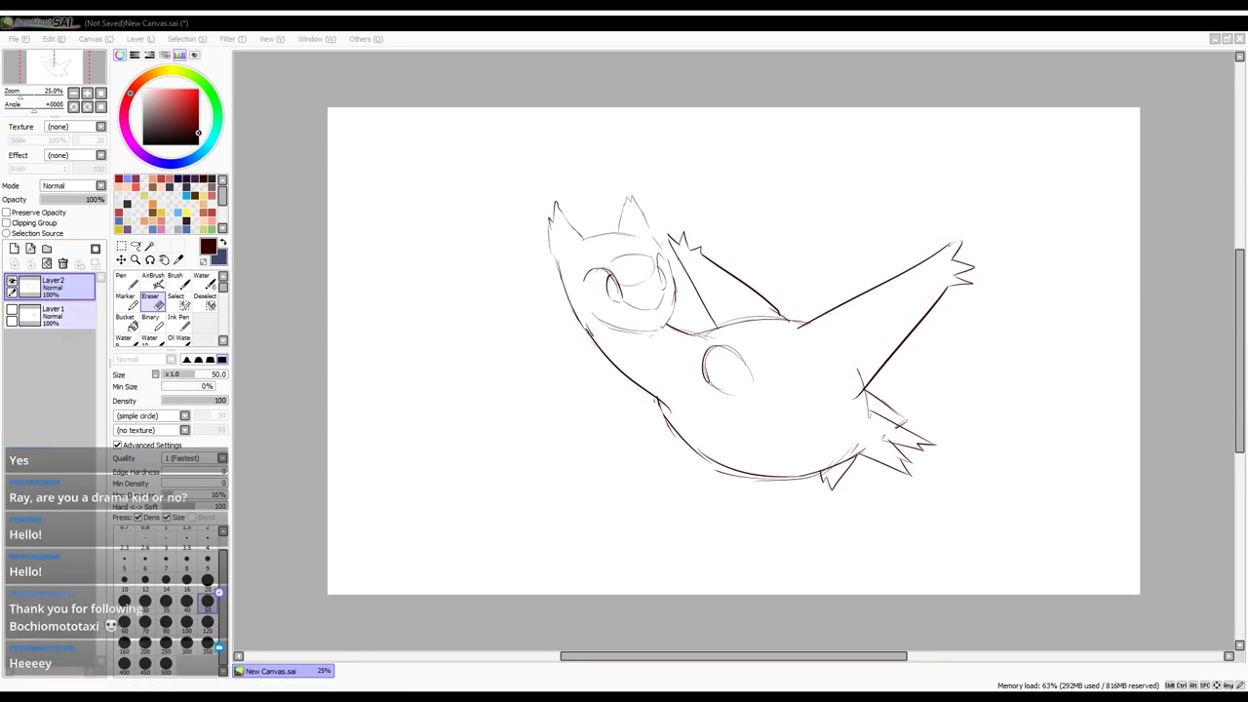
- Show Layer1, make it active, and move the human head sketch onto the middle of the creature's body
left_click(11, 310)
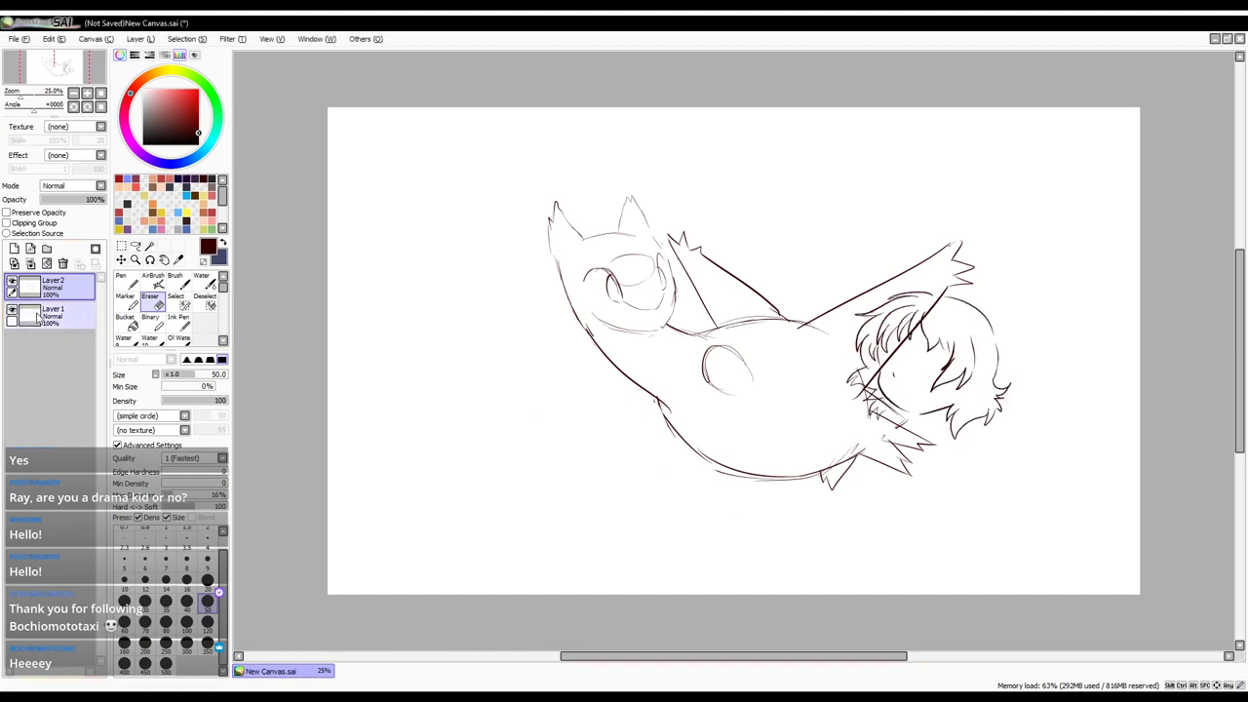
left_click(54, 312)
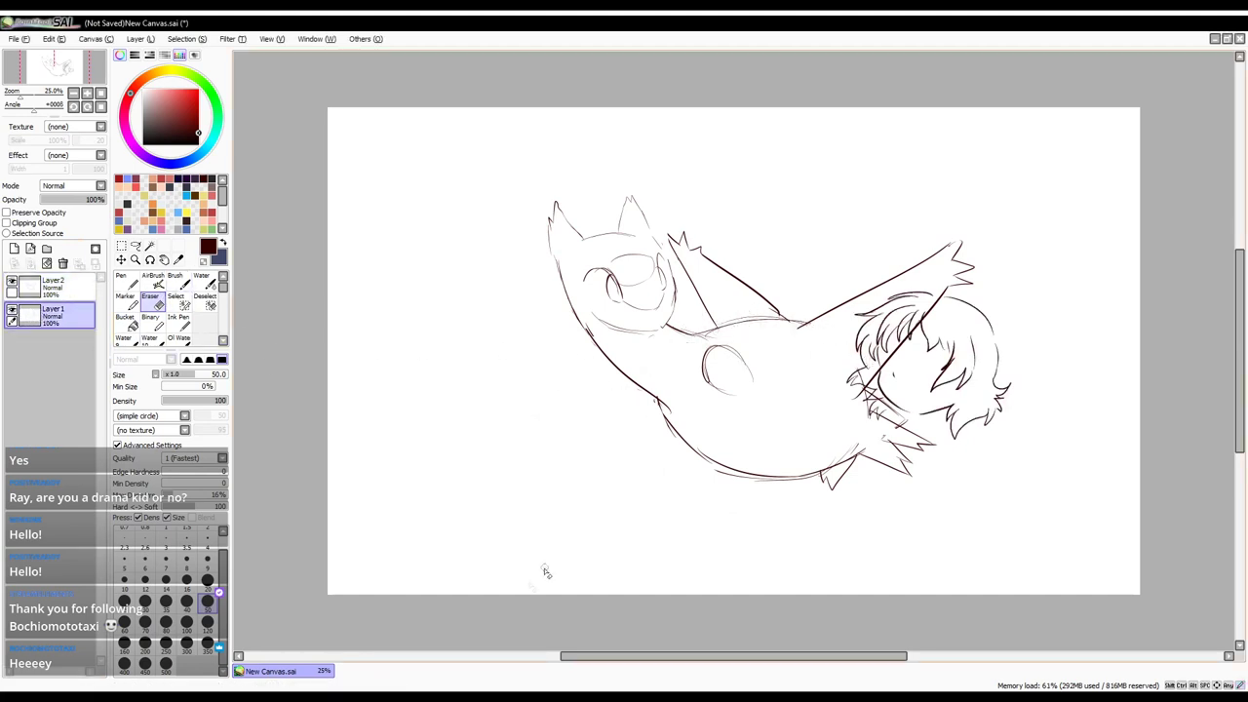
left_click(54, 283)
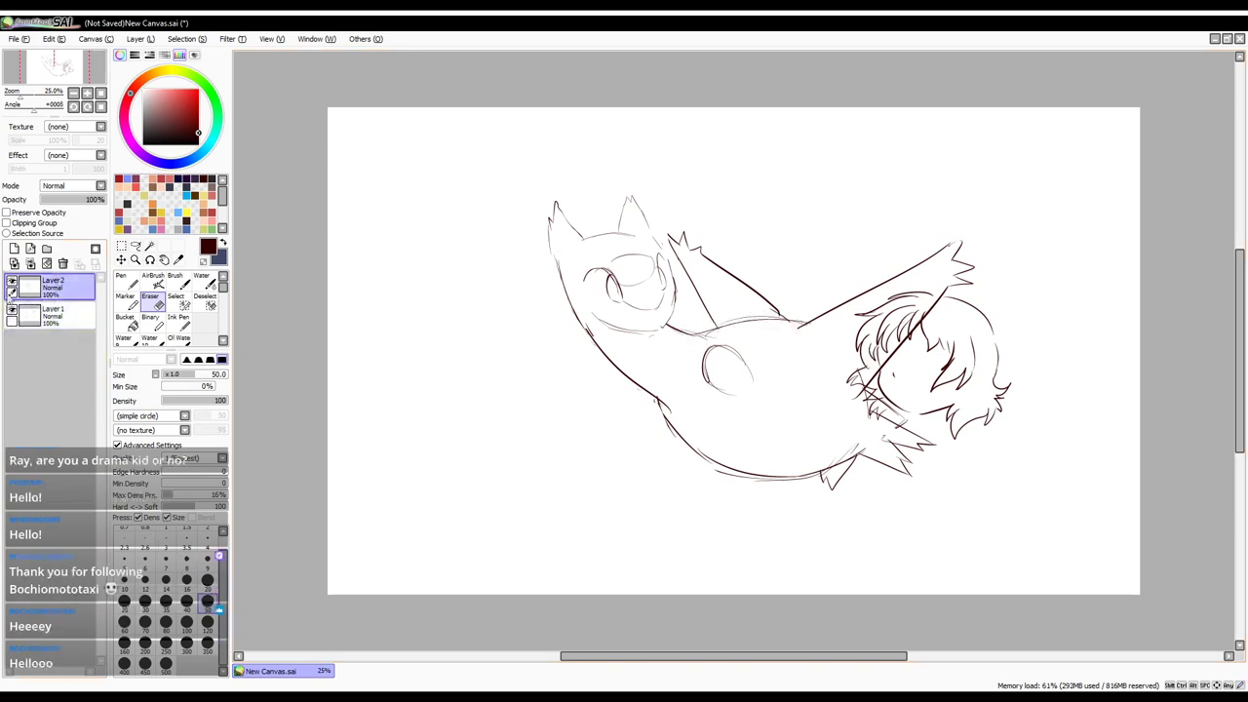
left_click(13, 310)
left_click(12, 308)
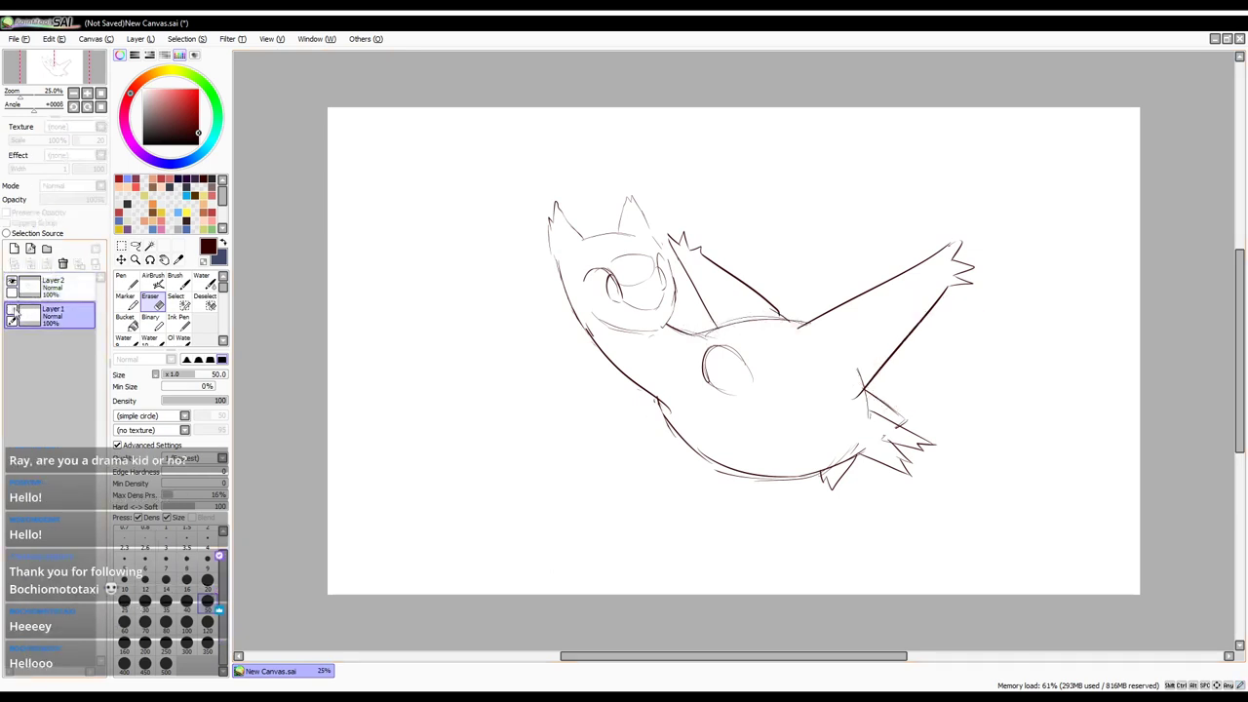
left_click(12, 308)
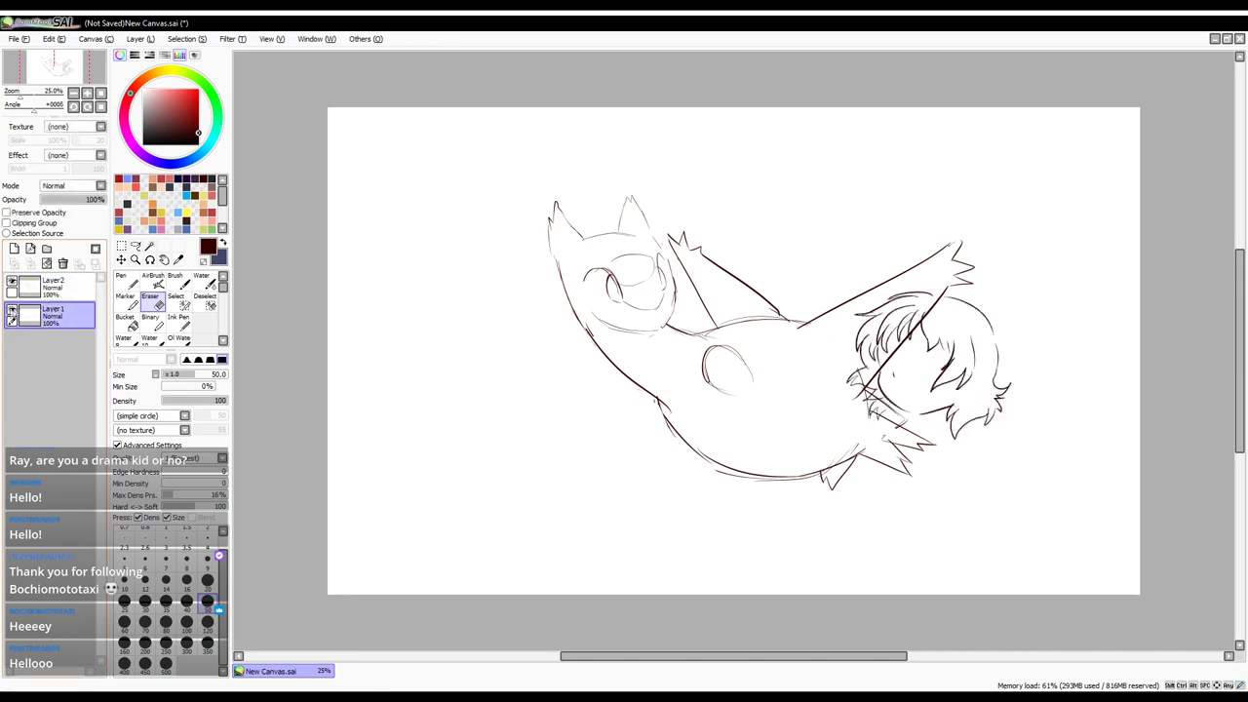
left_click(121, 259)
mouse_move(938, 422)
left_mouse_down()
mouse_move(850, 415)
mouse_move(827, 438)
left_mouse_up()
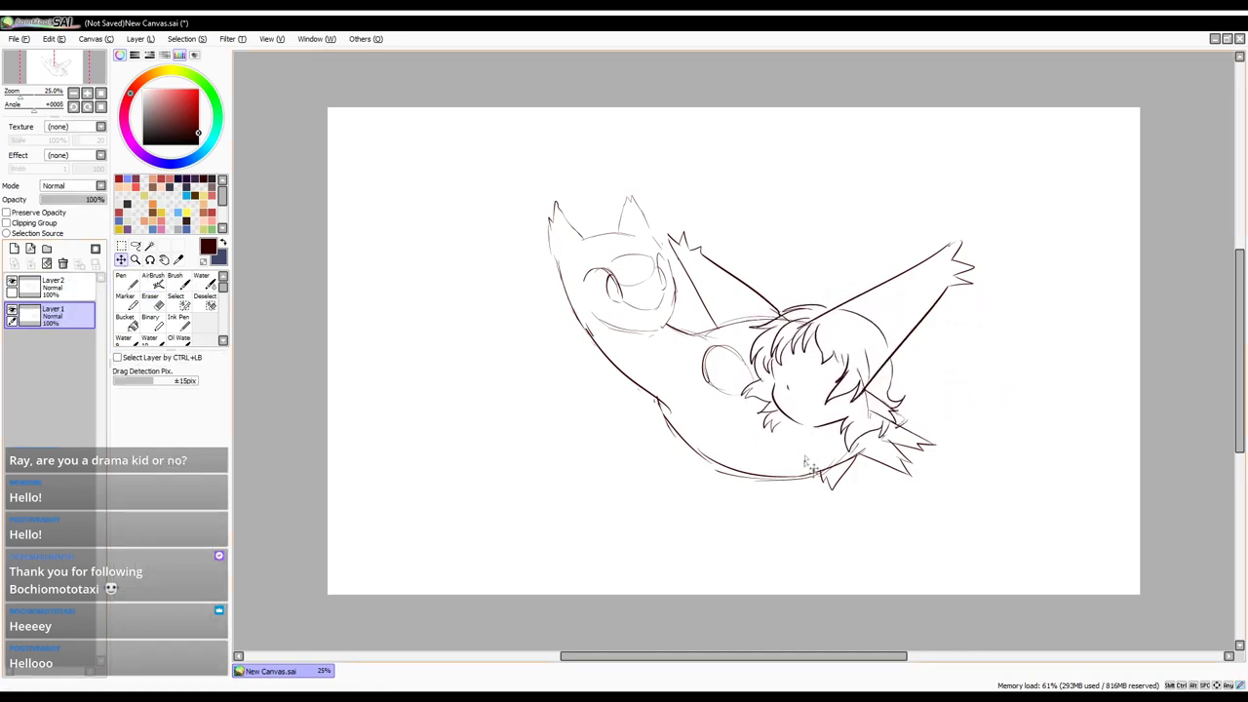